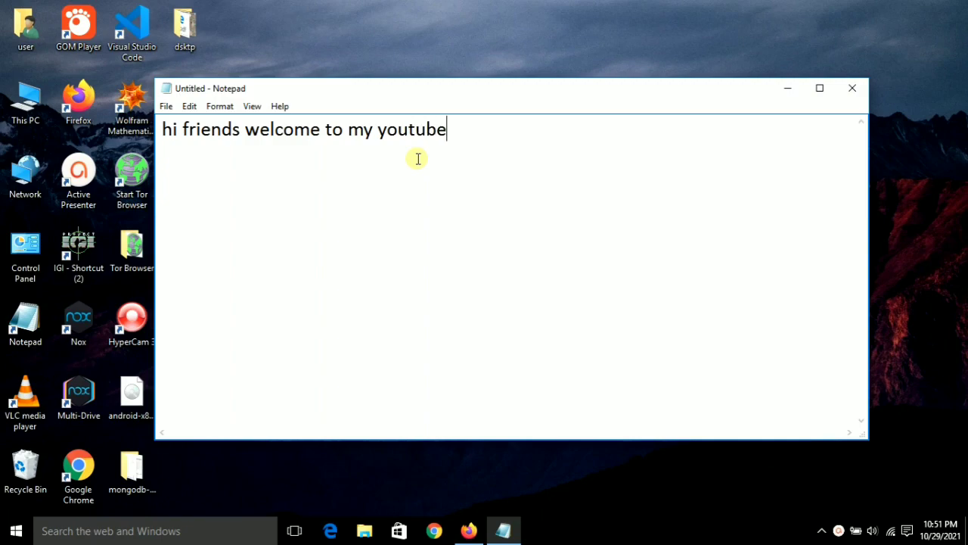
Finish the first line with "channel." and add the line "in this tutorial video you will learn to install bluestacks 5 in a windows 10 pc"
type("l.")
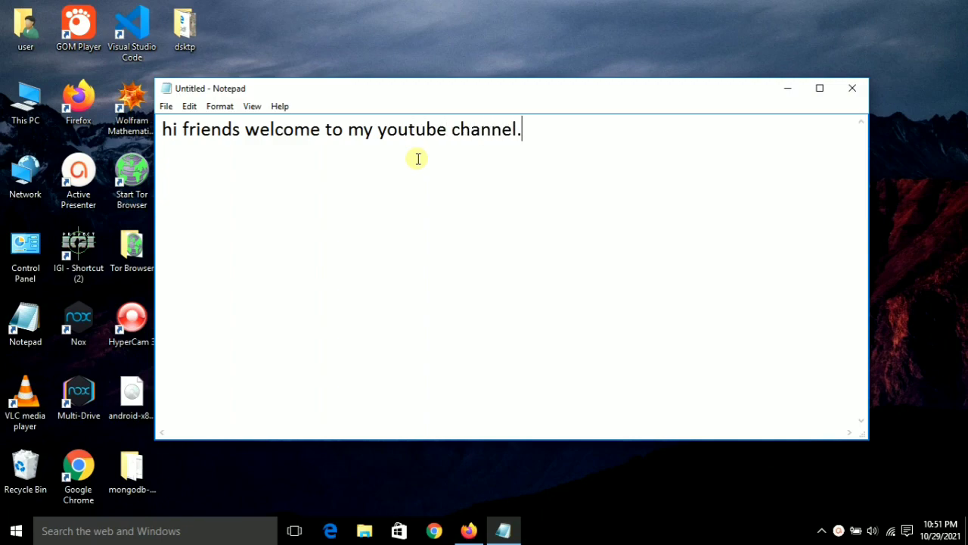
key("Return")
type("in this tu")
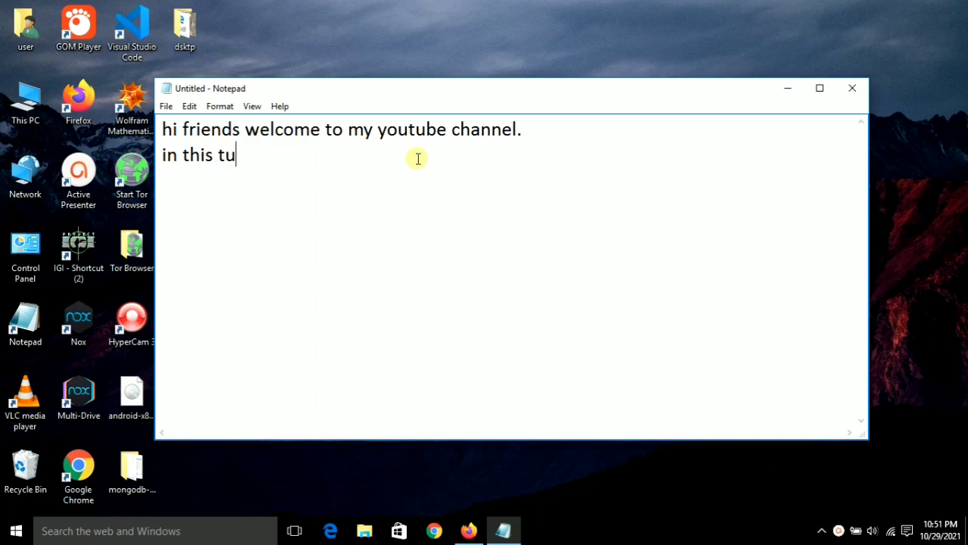
type("torial vid")
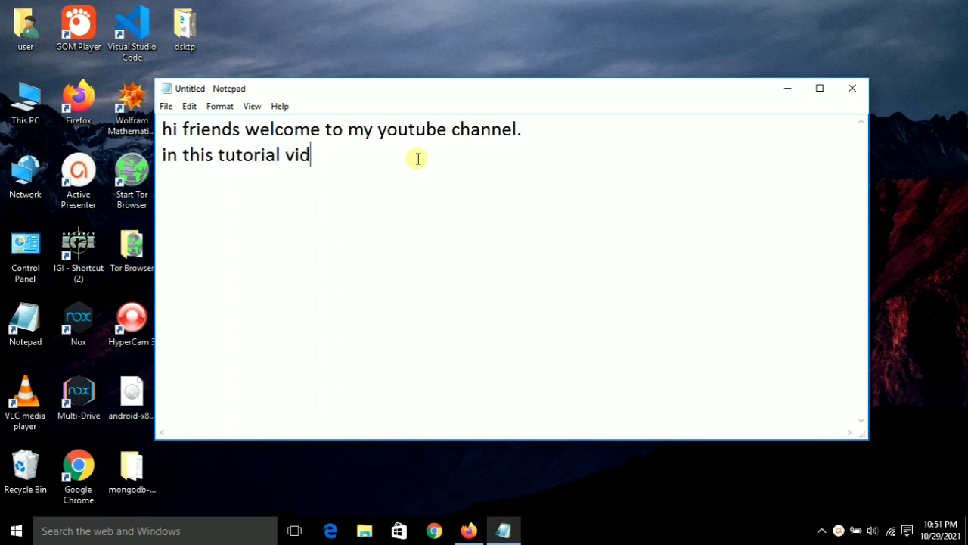
type("eo you w")
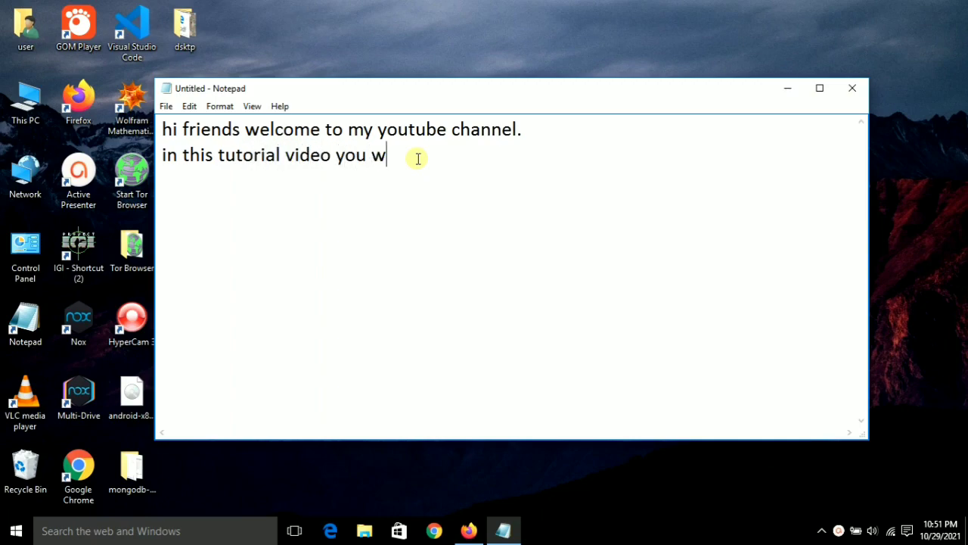
type("ill learn to ")
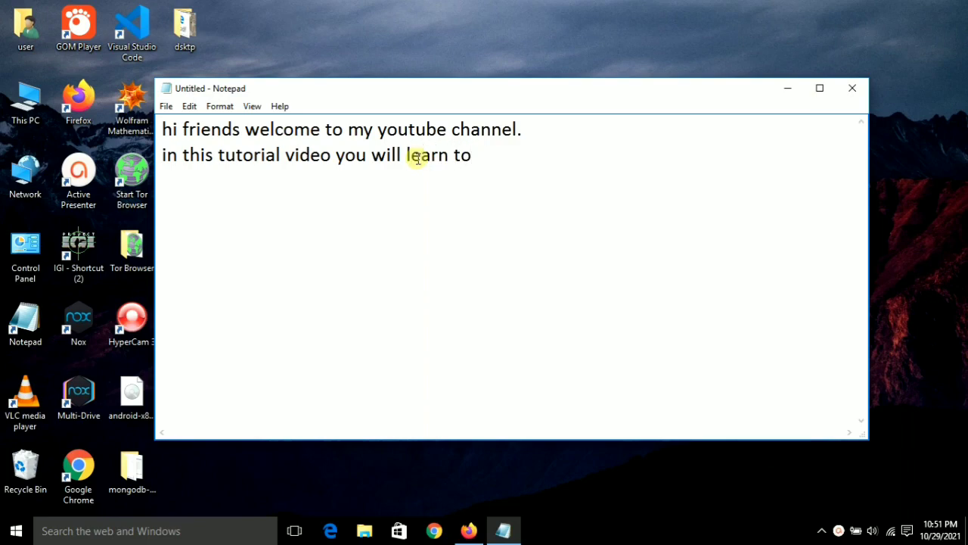
type("install b")
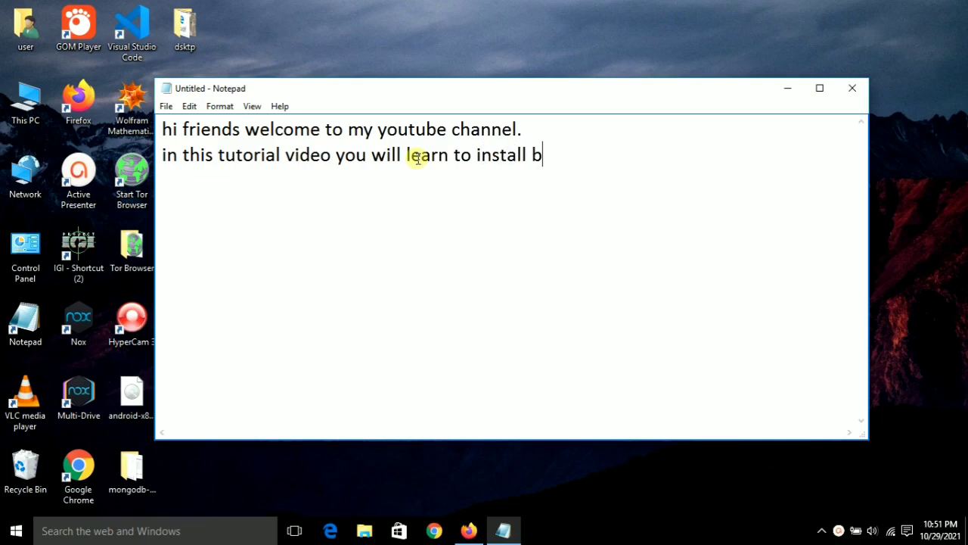
type("luesta")
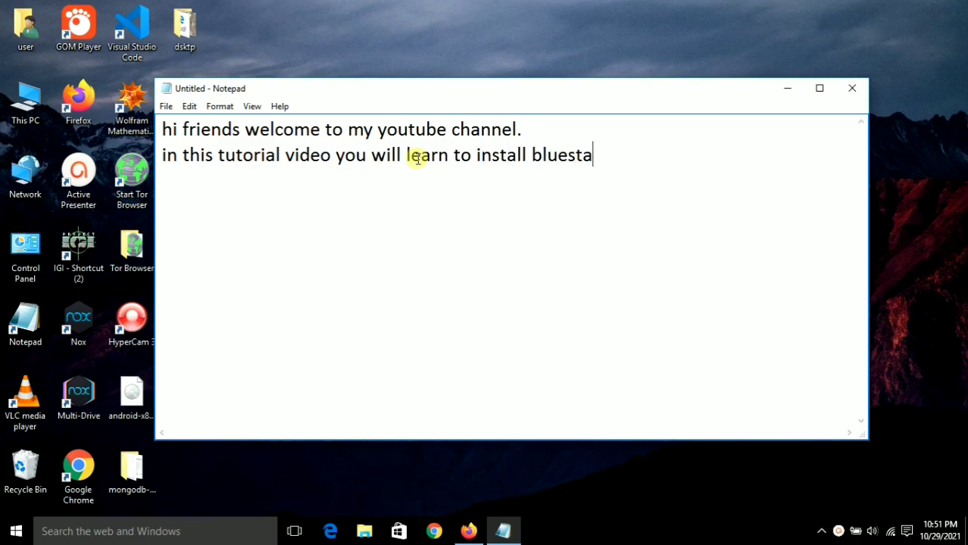
type("cks 5 in a window")
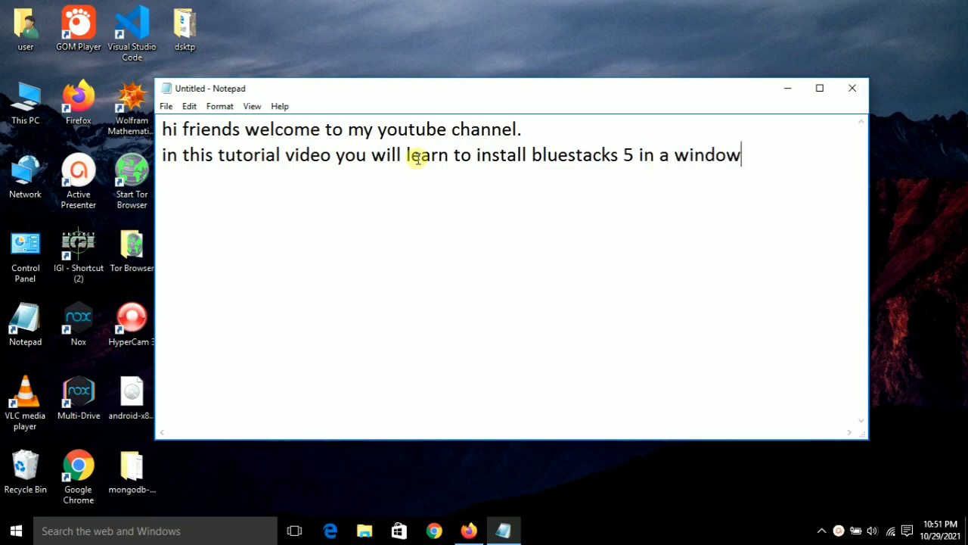
type("s 01")
key("BackSpace")
key("BackSpace")
type("10 pc")
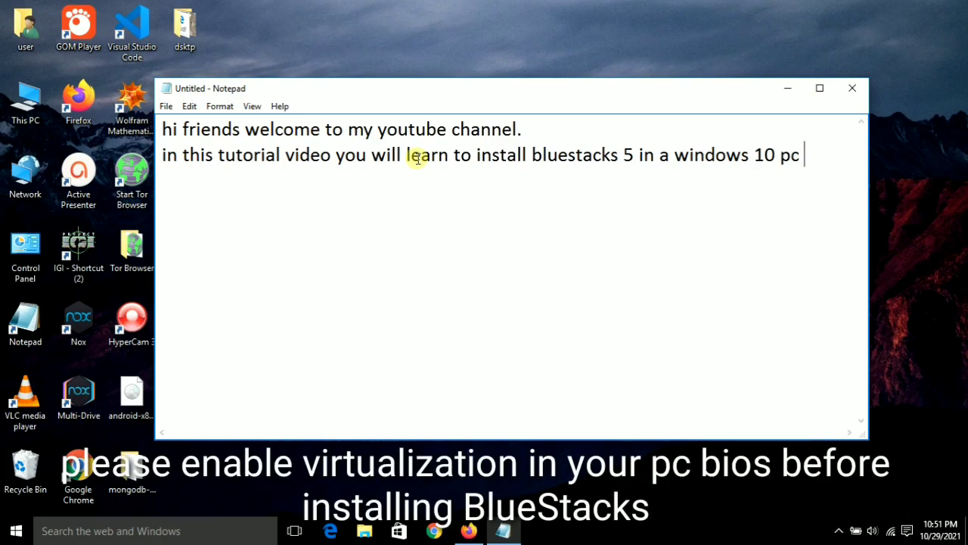
Add the line "and play android games in windows 10." followed by a new line "so lets start...."
key("Return")
type("and pla")
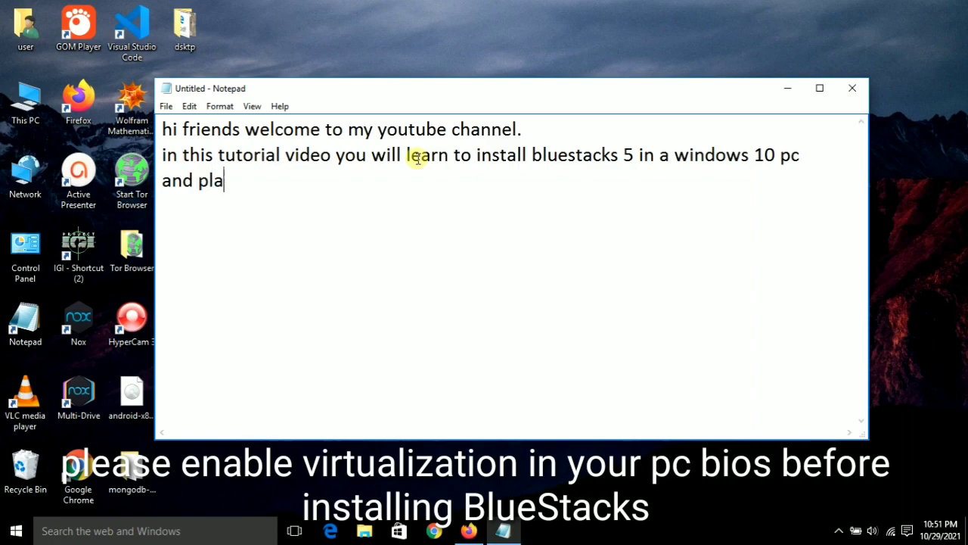
type("y androi")
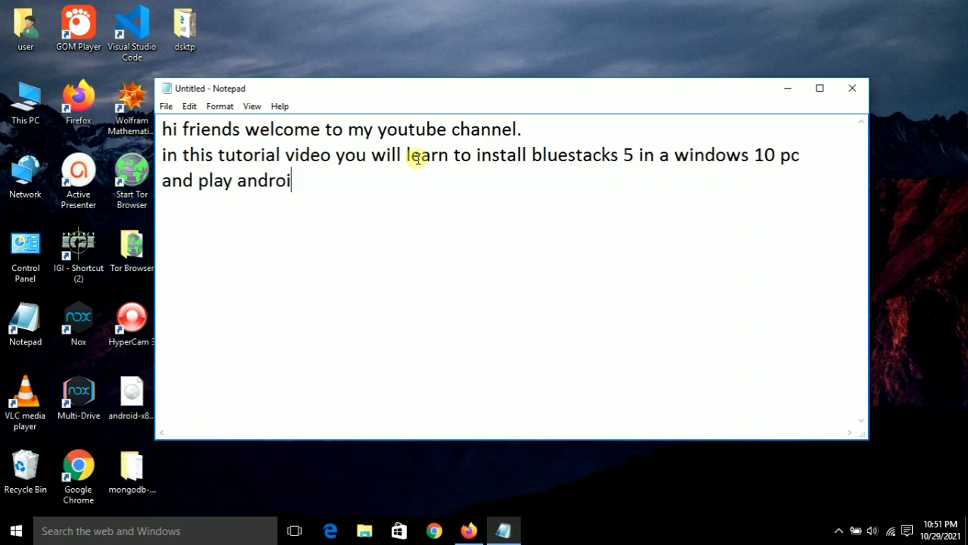
type("d games ")
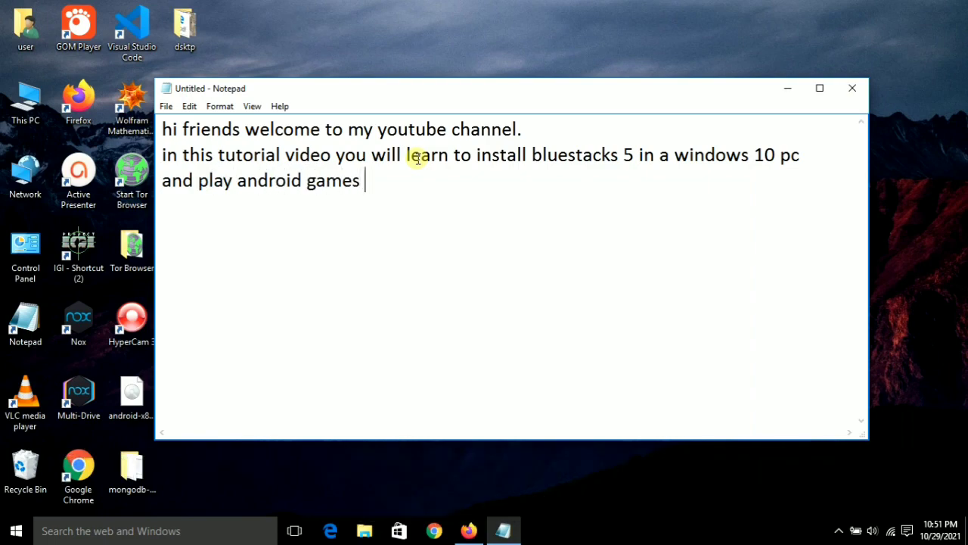
type("in wind")
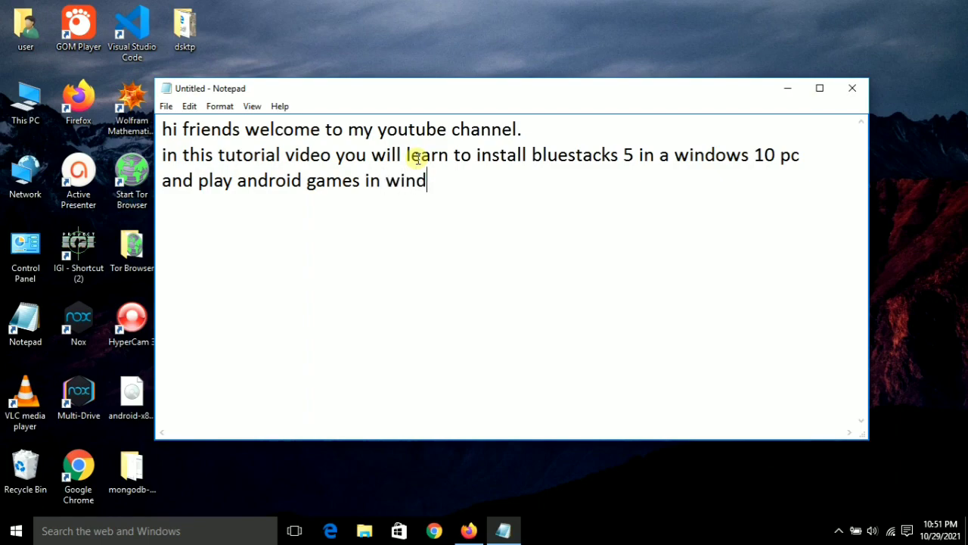
type("ows 10.")
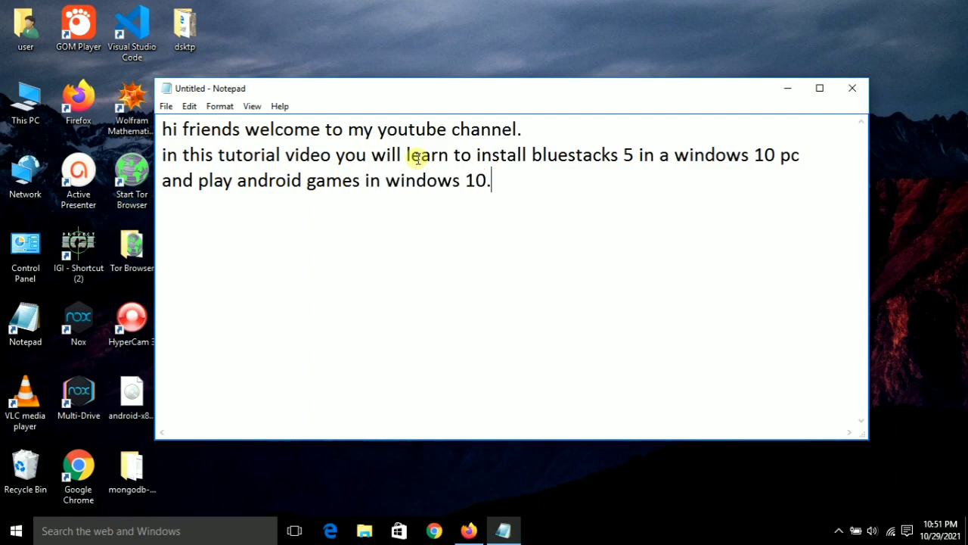
key("Return")
type("so lets")
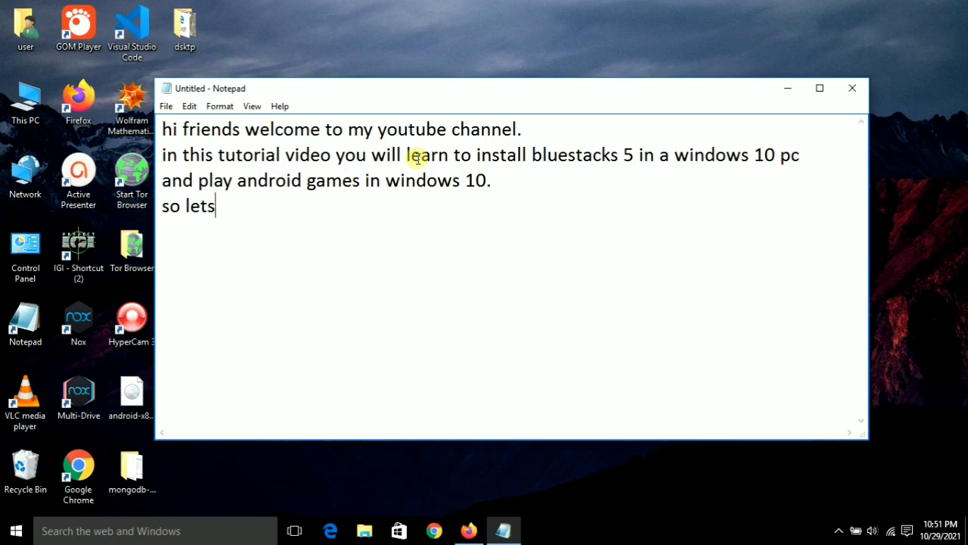
type(" start....")
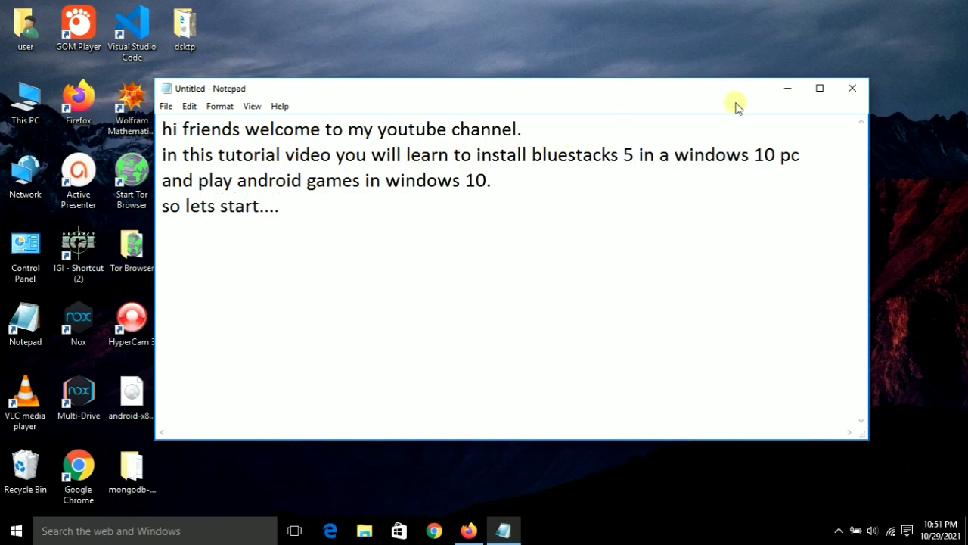
Minimise the note, switch to Firefox and search the web for "bluestacks"
left_click(789, 90)
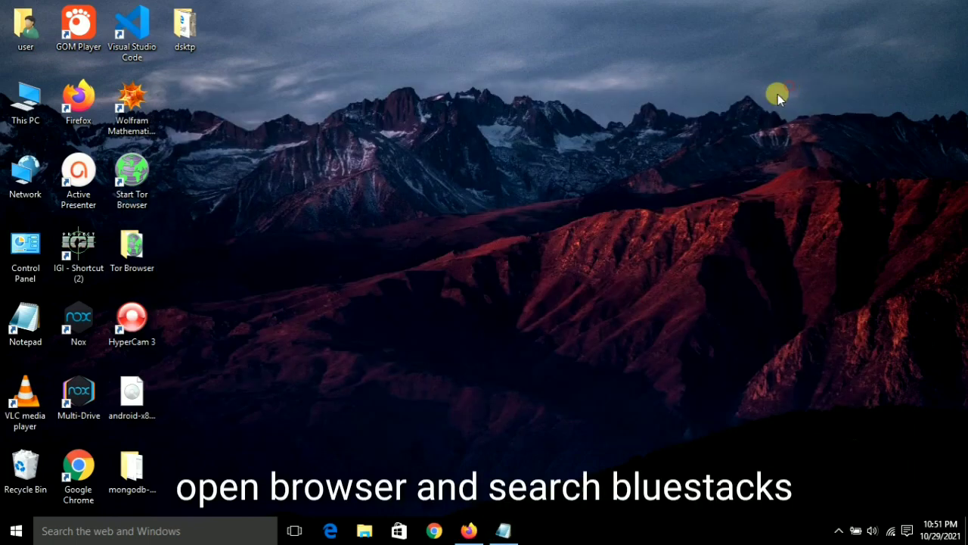
left_click(460, 532)
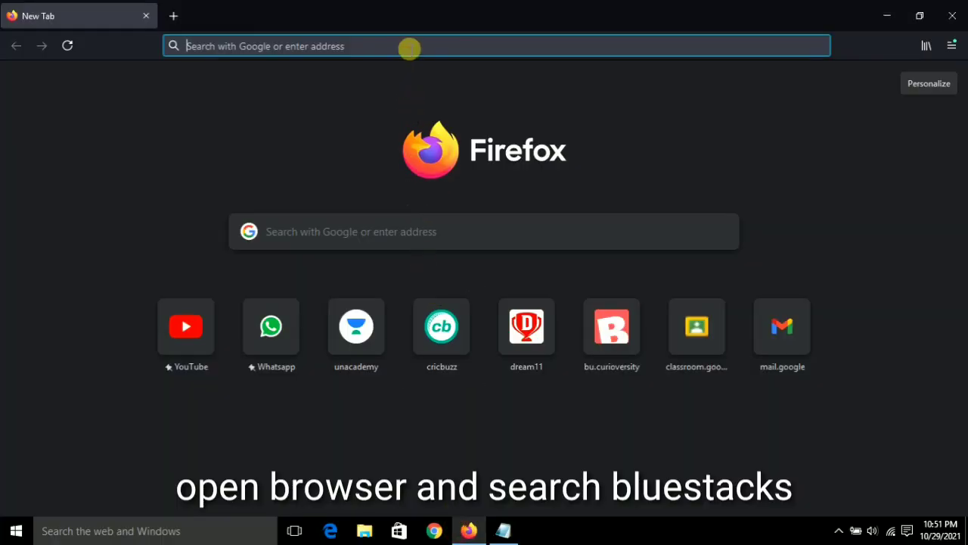
left_click(408, 48)
type("blues")
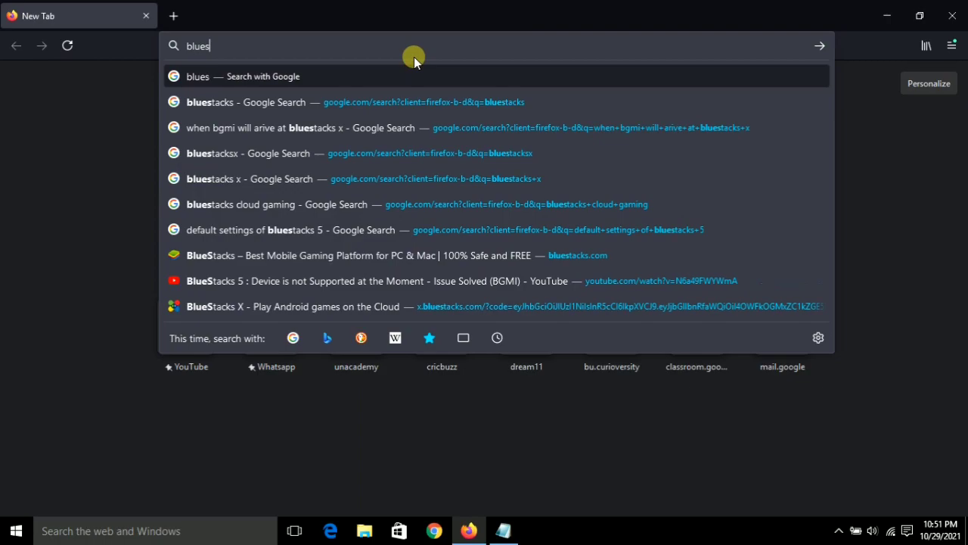
type("tac")
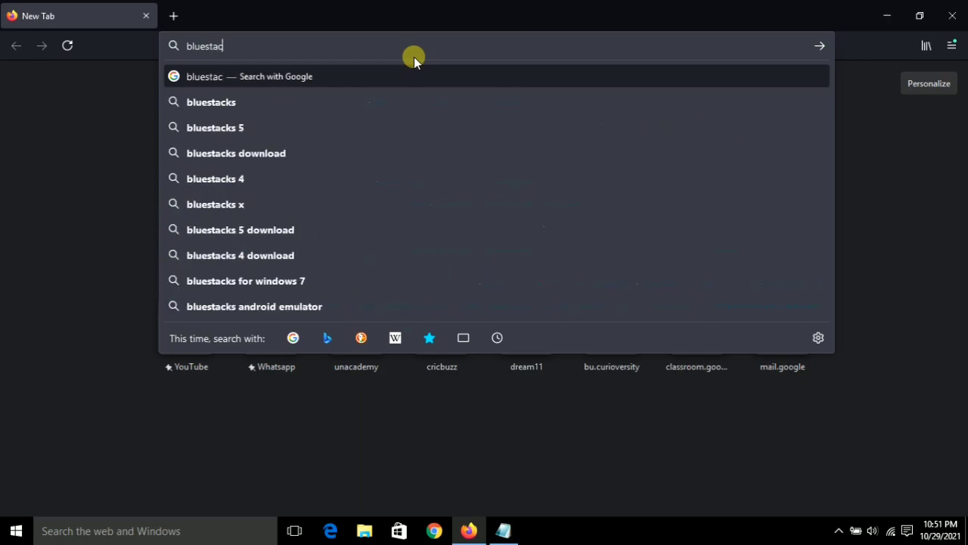
type("ks")
key("Return")
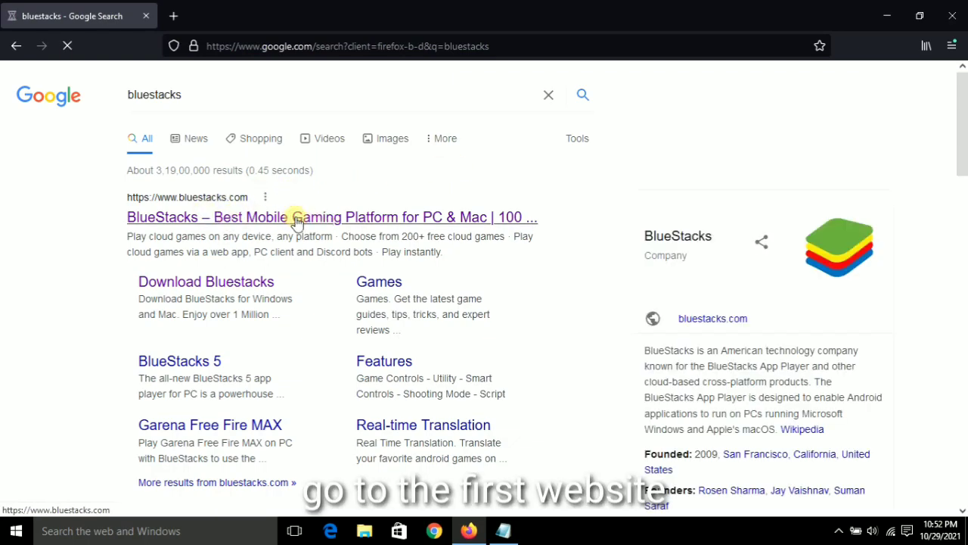
Visit the official bluestacks.com site from the search results and download the BlueStacks installer, saving the file
left_click(297, 221)
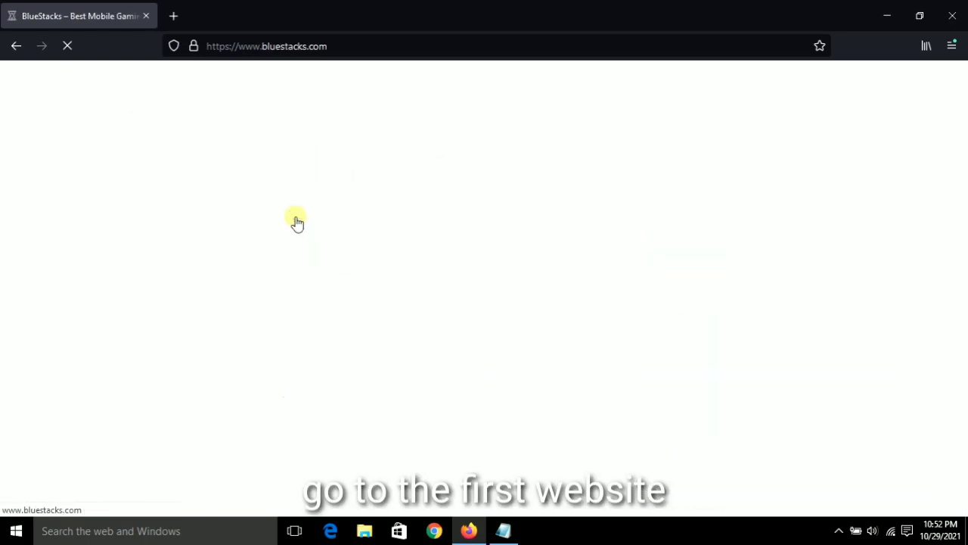
scroll(296, 217, "down", 2)
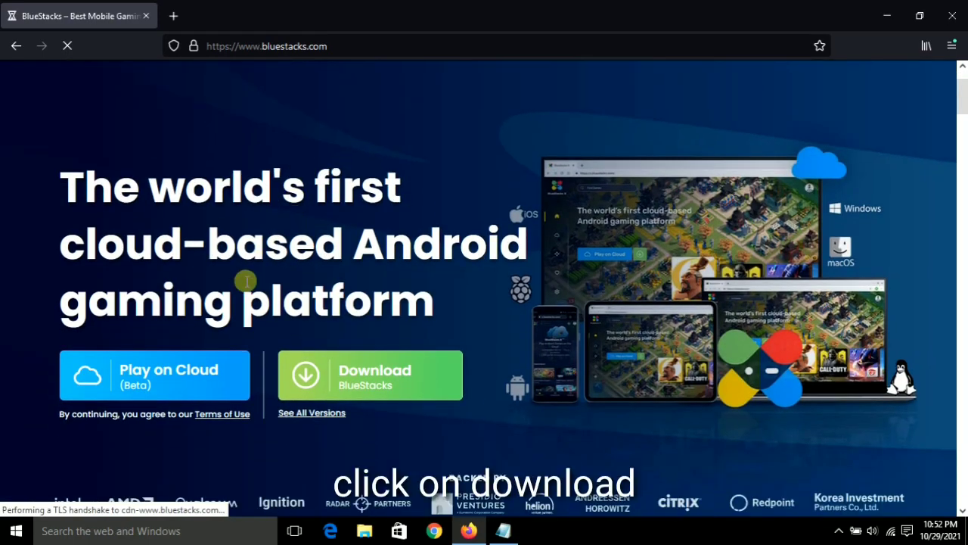
left_click(371, 384)
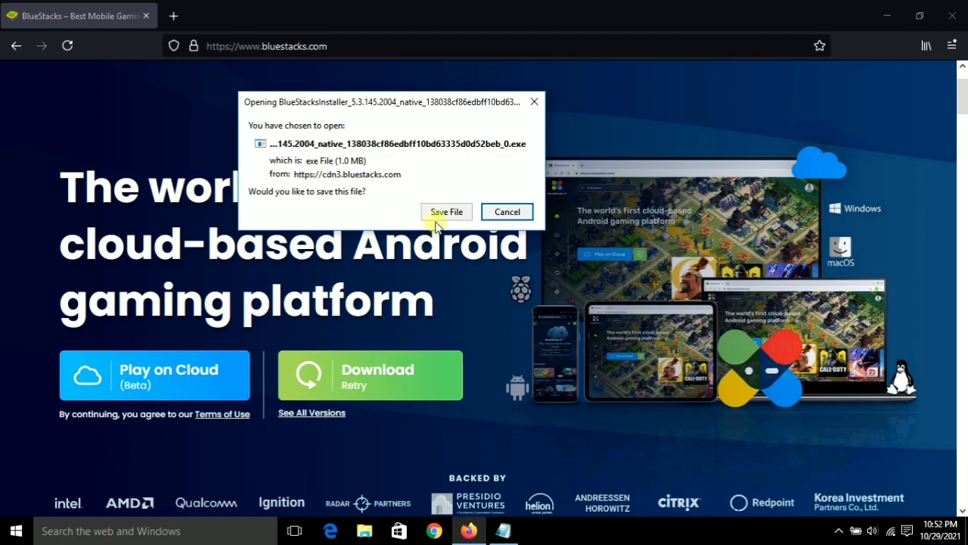
left_click(449, 215)
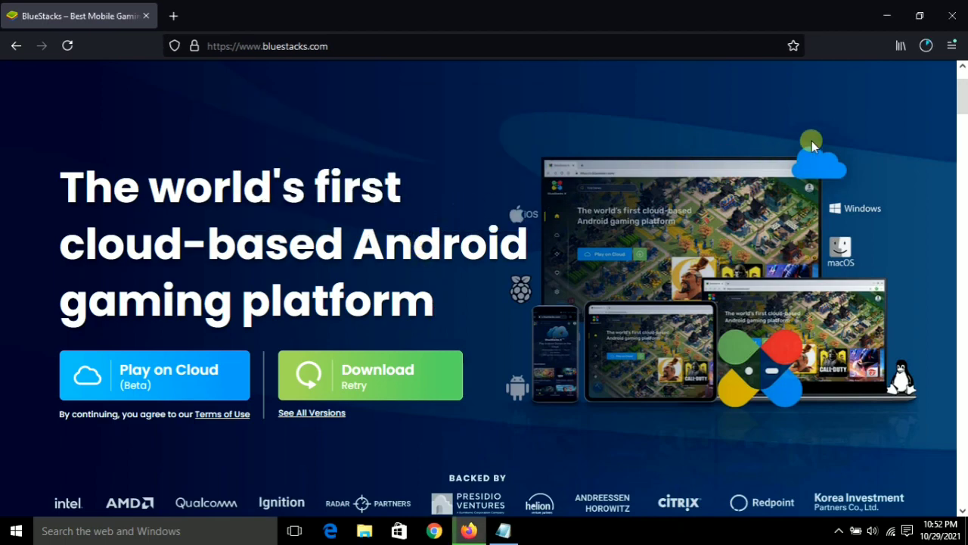
Locate the downloaded BlueStacks installer on the desktop and move its icon to an empty area away from the other icons
left_click(926, 45)
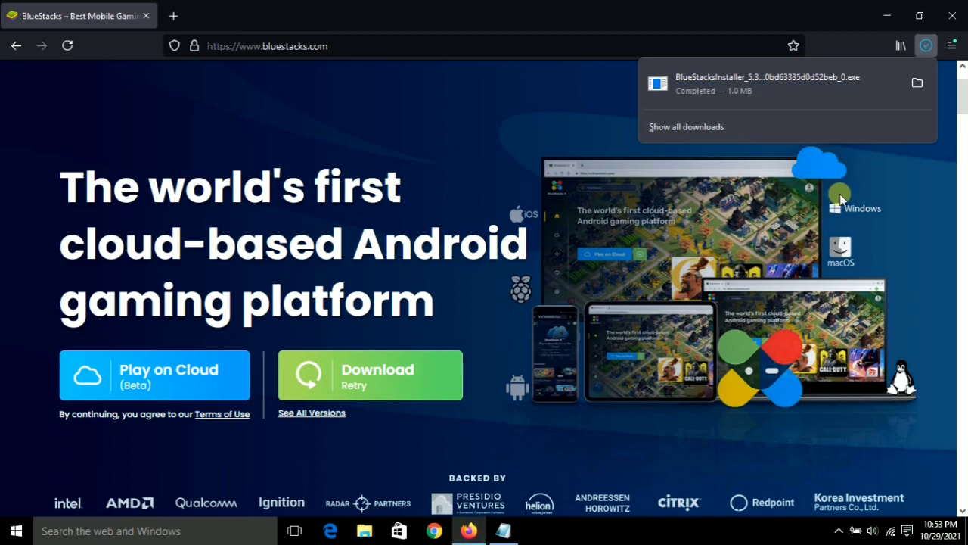
left_click(915, 80)
left_click(893, 18)
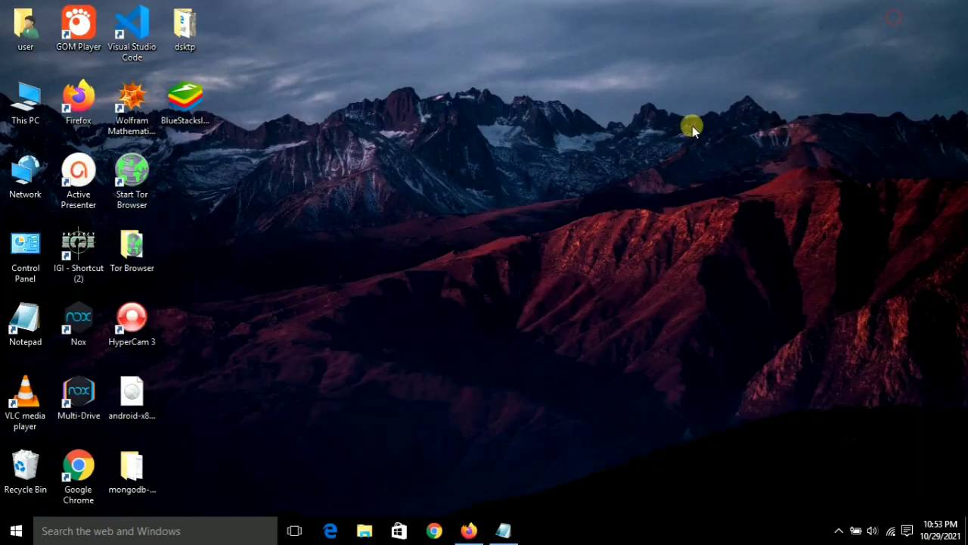
left_click_drag(174, 112, 445, 121)
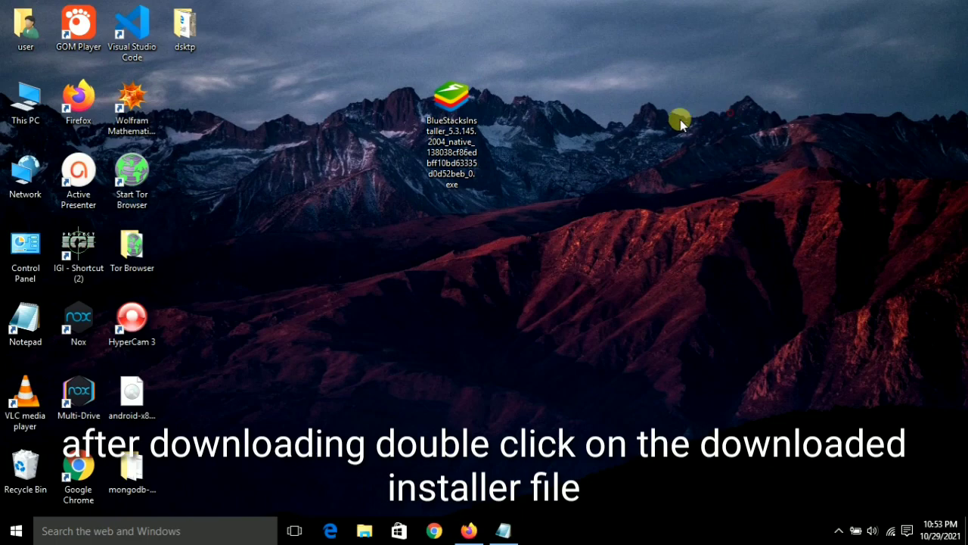
Run the BlueStacks installer and install BlueStacks 5 with the default options, checking the network connection during the download
double_click(464, 135)
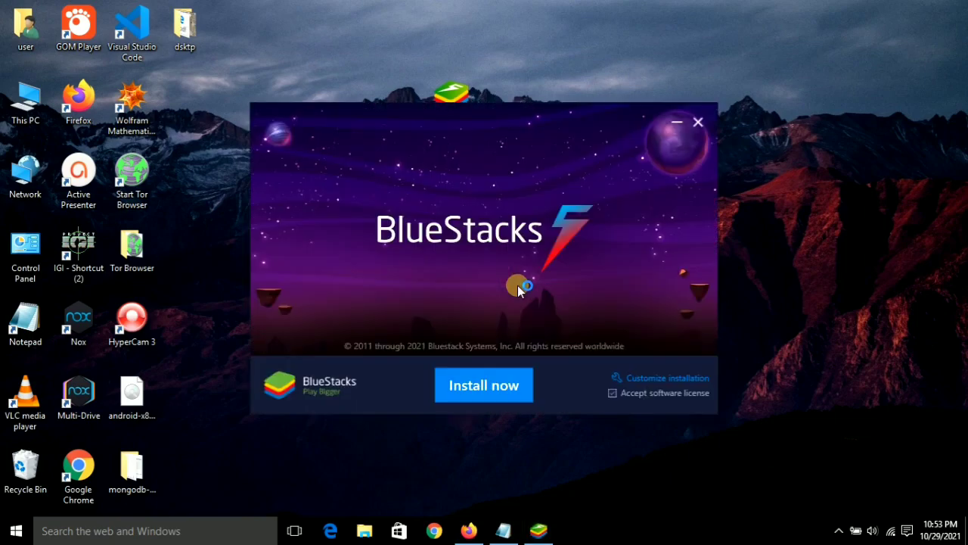
left_click(492, 388)
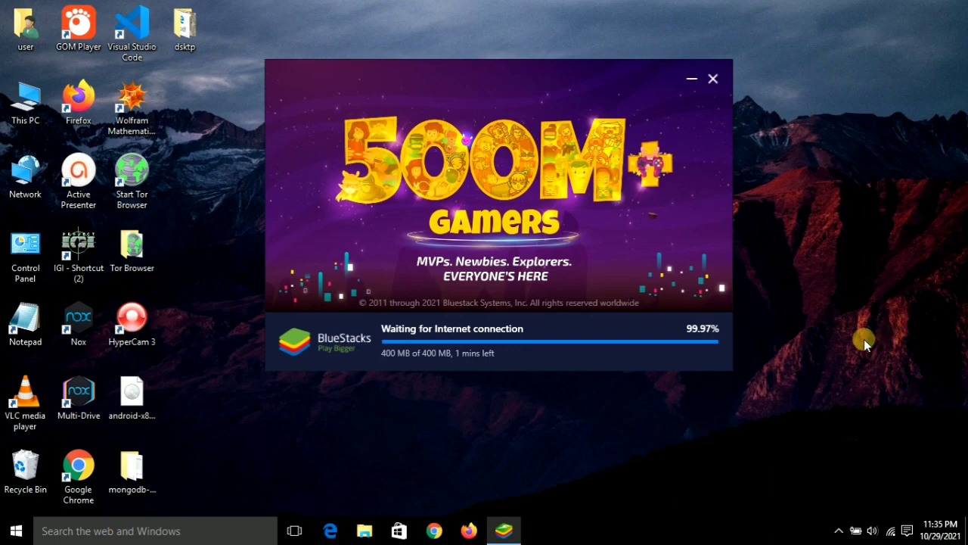
left_click(892, 529)
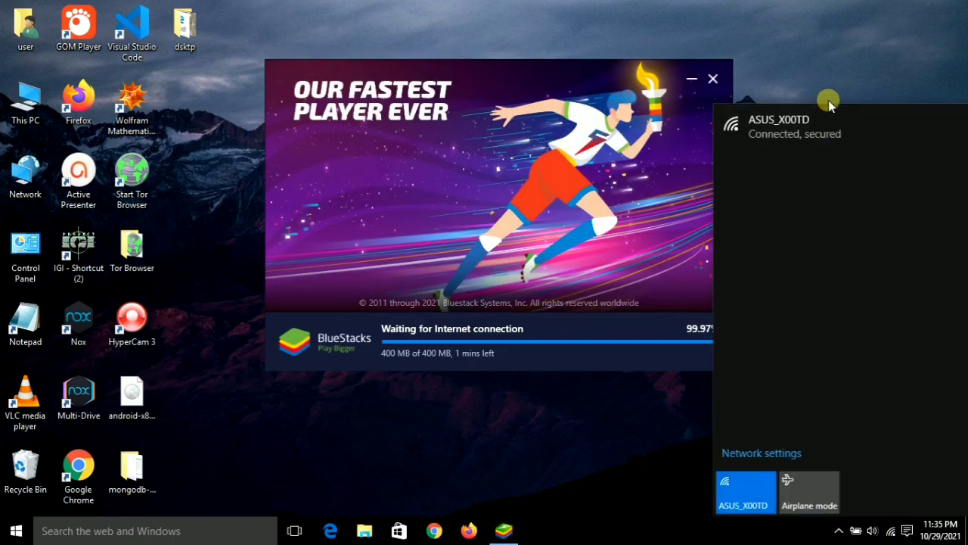
left_click(834, 70)
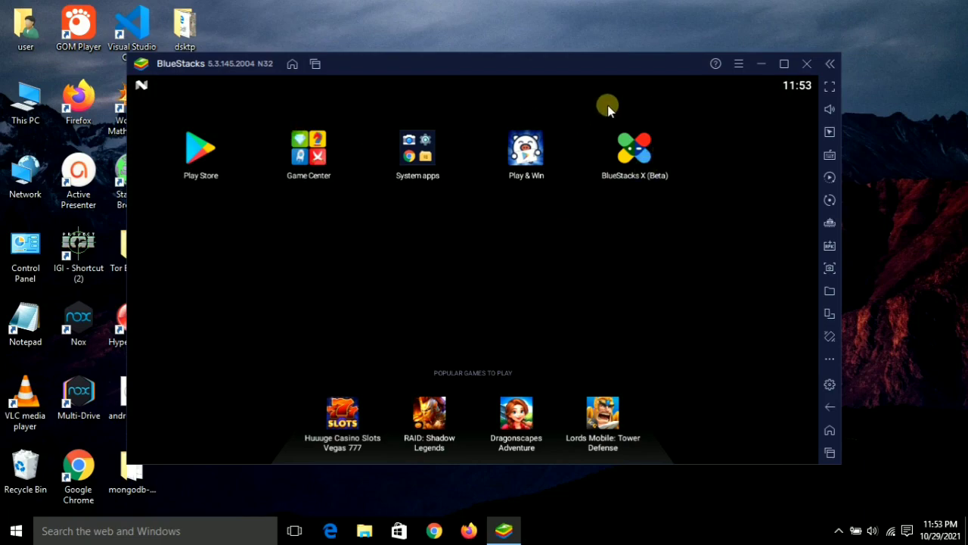
Open the BlueStacks settings window on the performance options
mouse_move(585, 90)
left_mouse_down()
mouse_move(565, 347)
mouse_move(577, 98)
left_mouse_up()
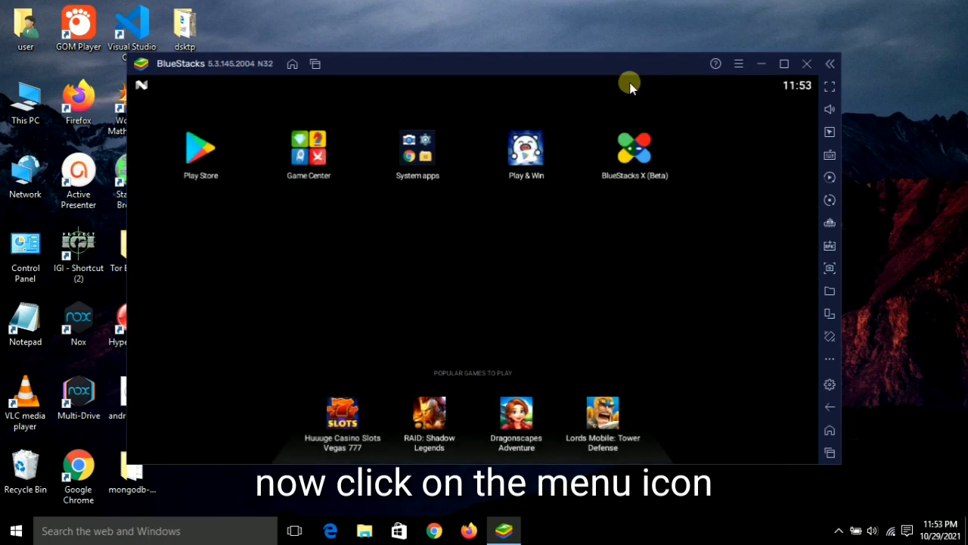
left_click(737, 67)
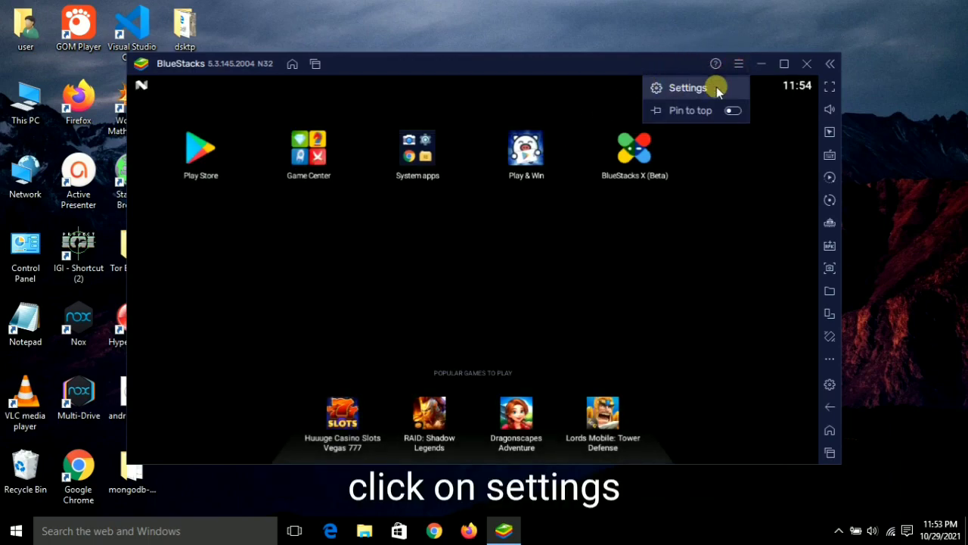
left_click(687, 88)
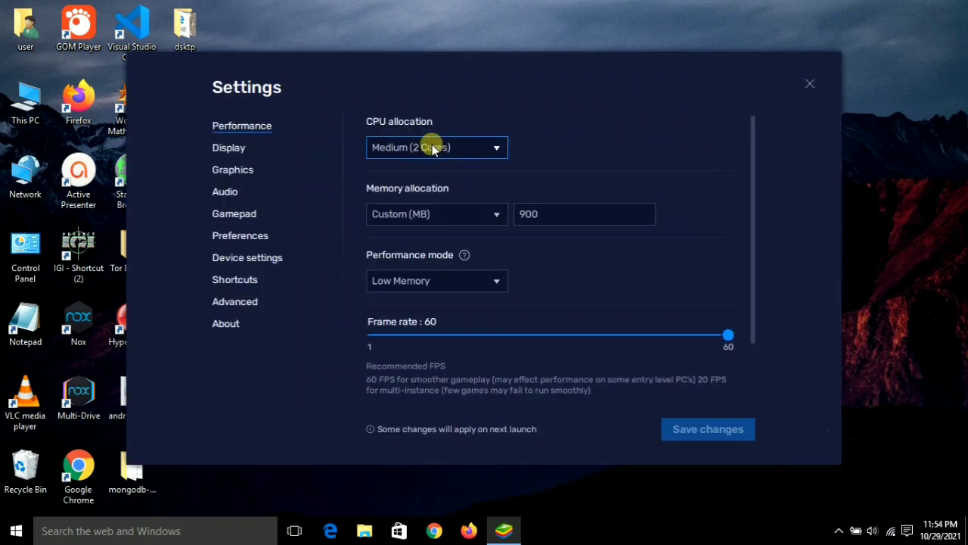
Set the CPU allocation to Medium (2 Cores) and the custom memory allocation to 2740 MB
left_click(431, 147)
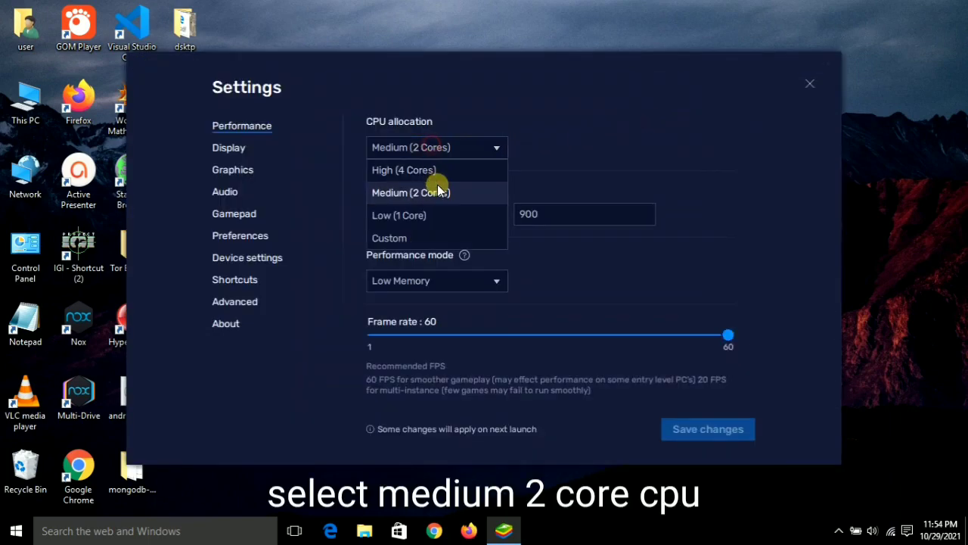
left_click(426, 192)
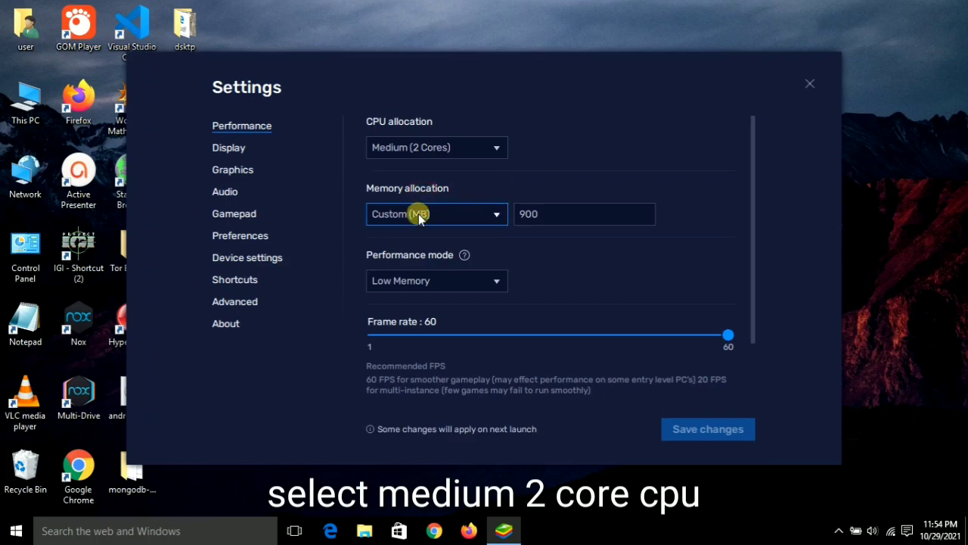
left_click(530, 214)
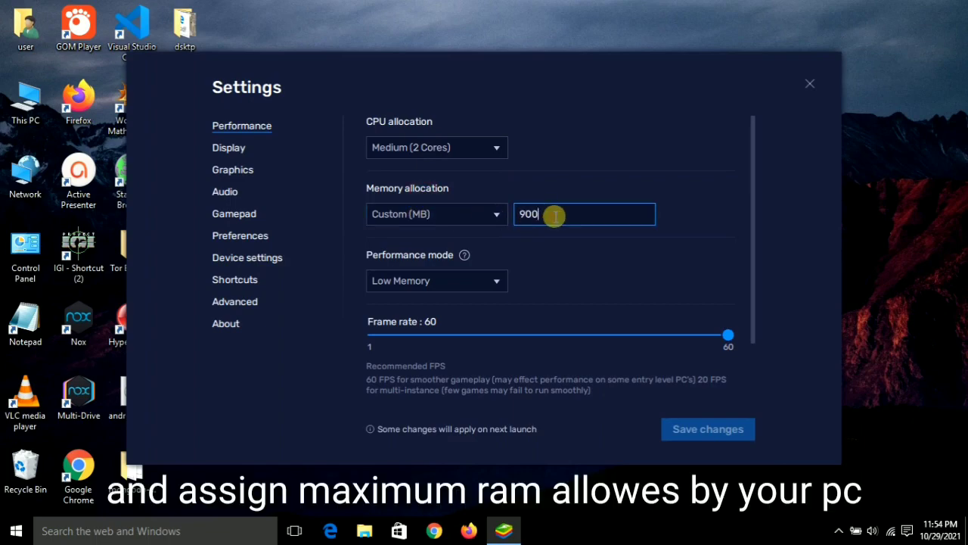
key("BackSpace")
key("BackSpace")
key("BackSpace")
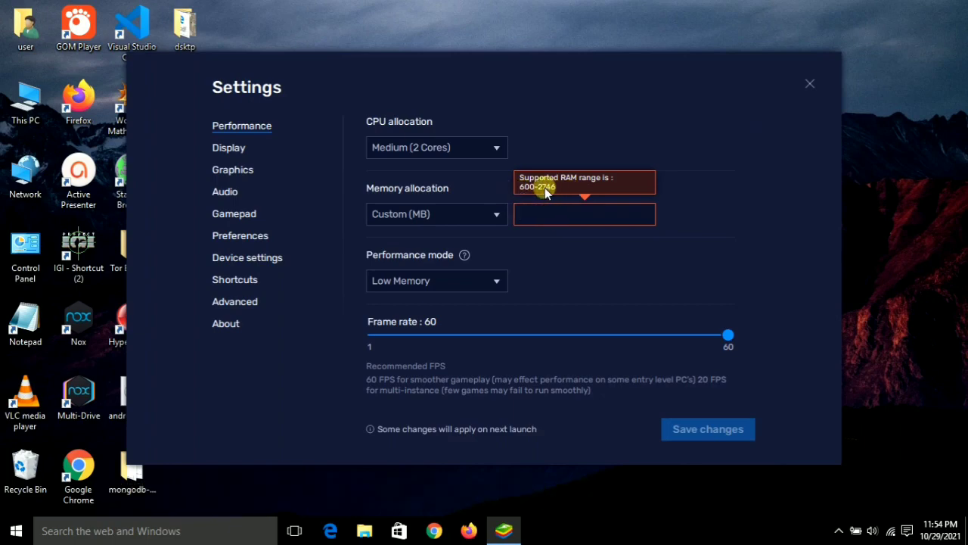
type("2")
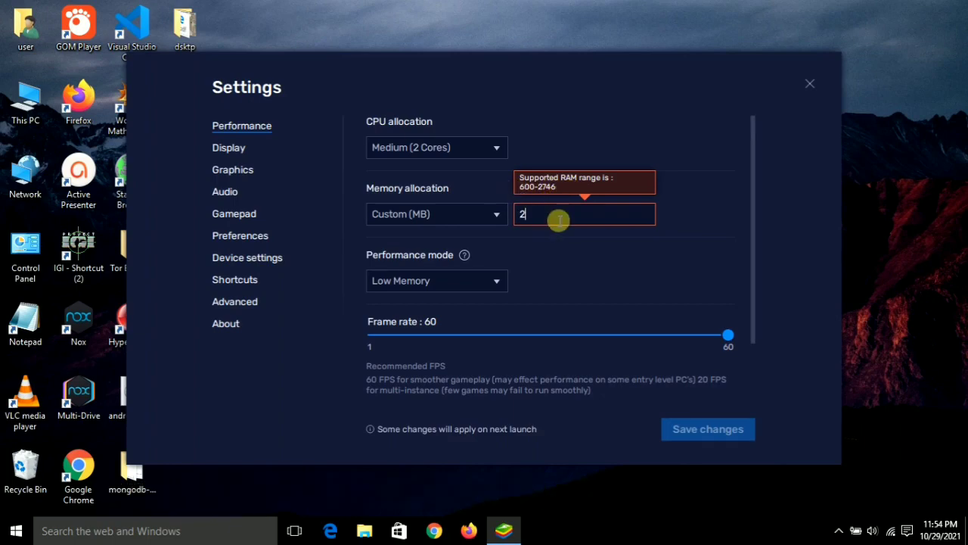
type("740")
Keep the Low Memory performance mode, set the frame rate to 40, and save the changes with a BlueStacks restart
left_click(429, 281)
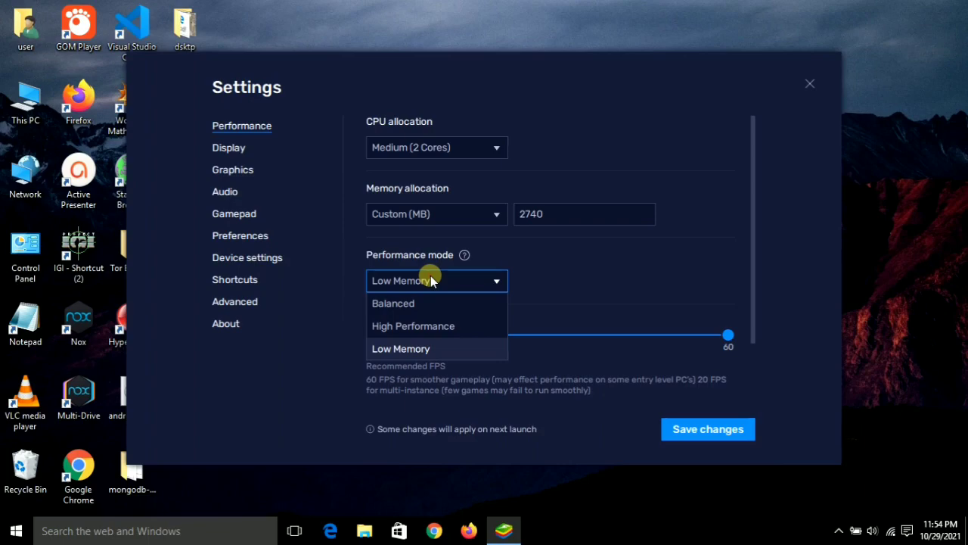
left_click(431, 281)
left_click_drag(729, 335, 607, 346)
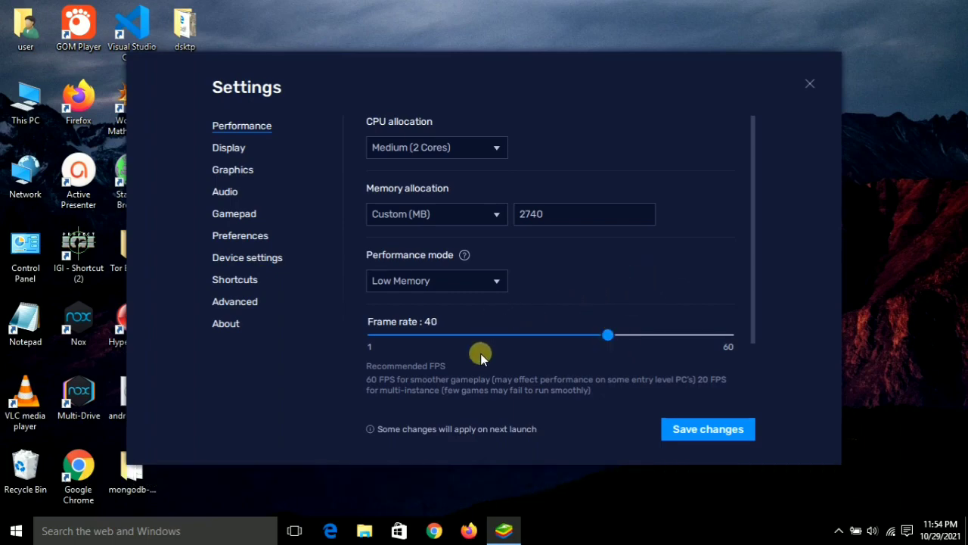
scroll(480, 353, "down", 1)
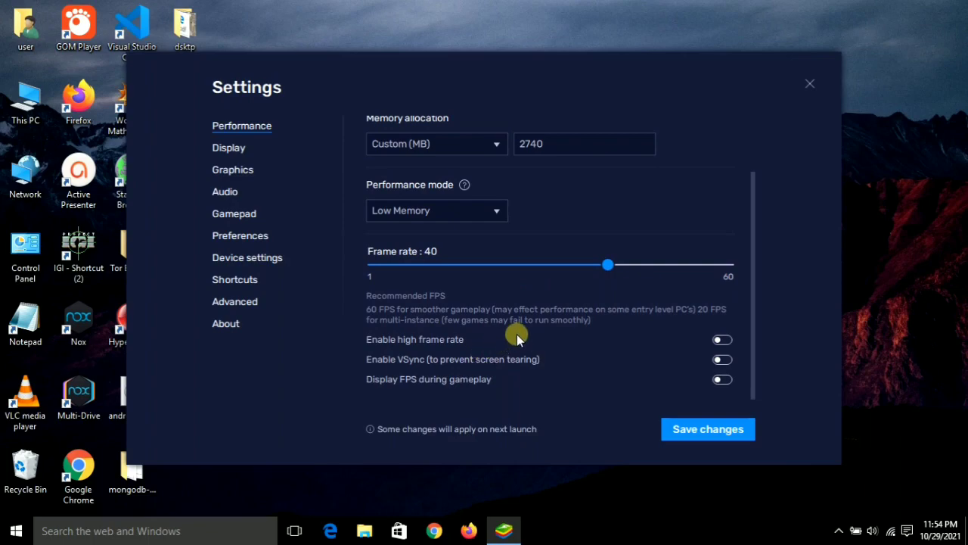
scroll(520, 333, "up", 1)
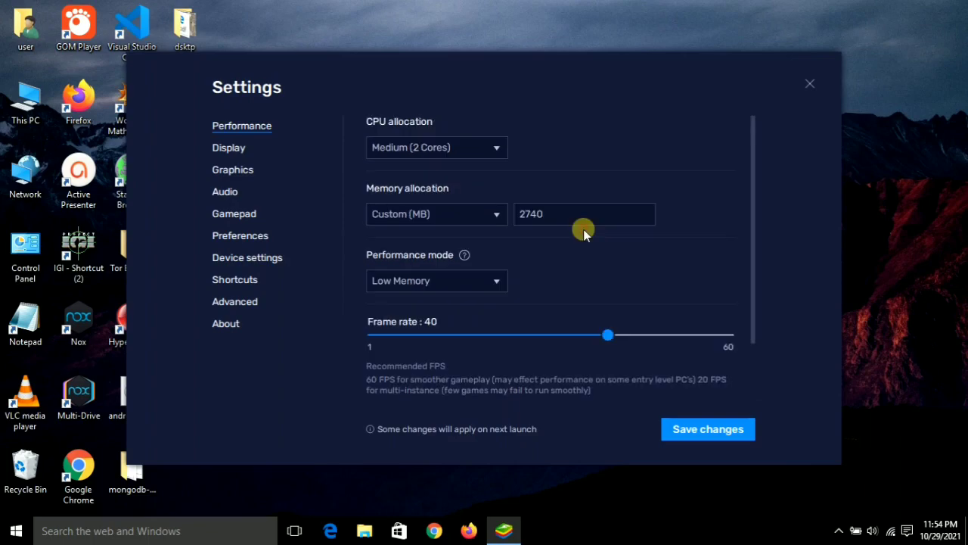
left_click(704, 435)
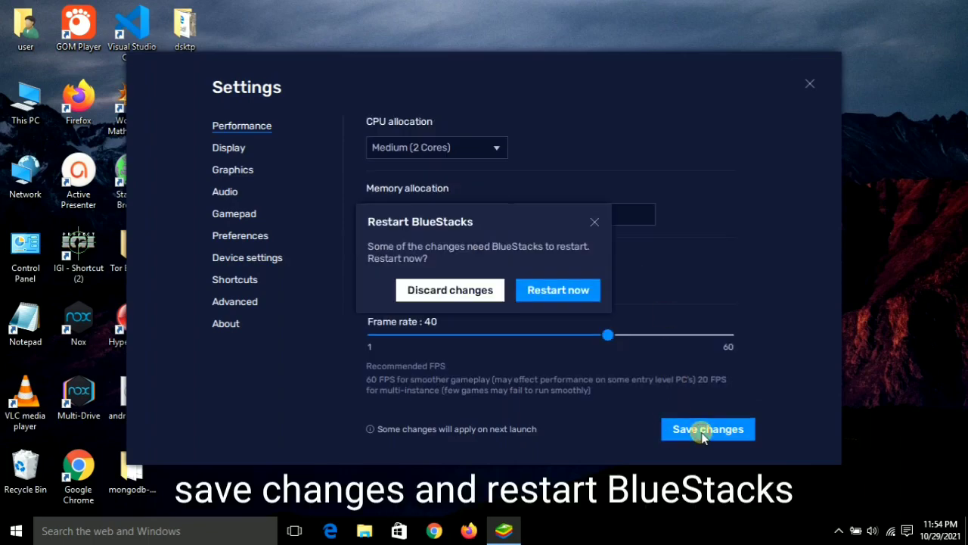
left_click(557, 294)
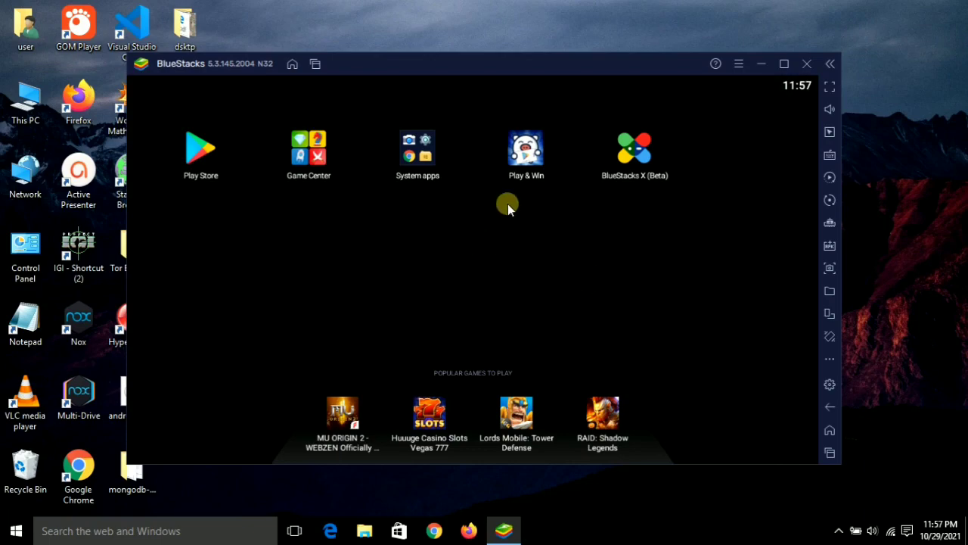
Sign in to the Google Play Store and install Asphalt Nitro from the recommended games
left_click(201, 157)
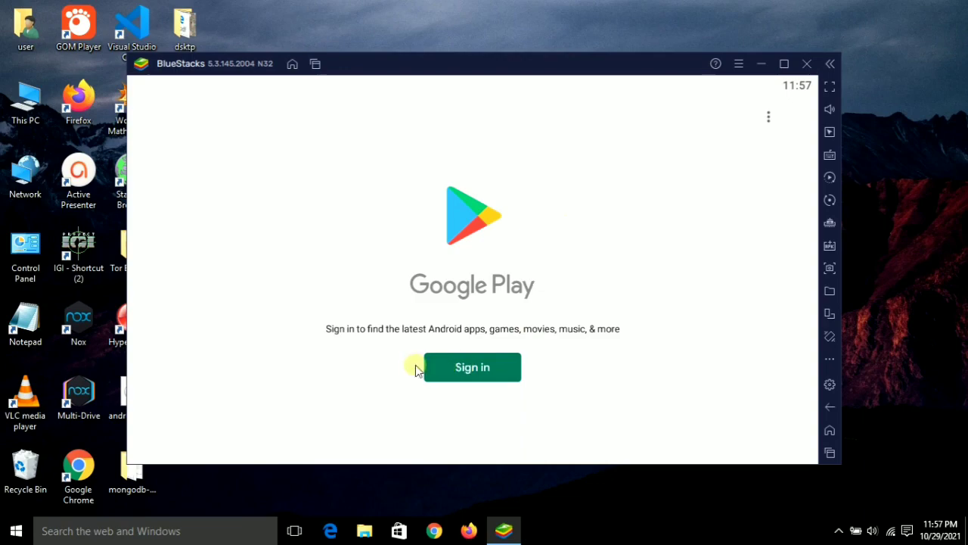
left_click(469, 368)
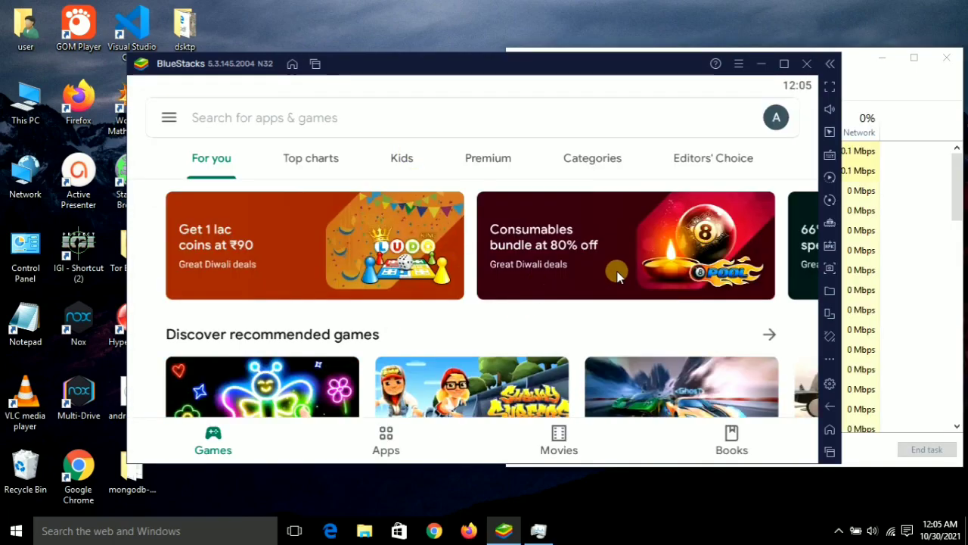
scroll(619, 274, "down", 3)
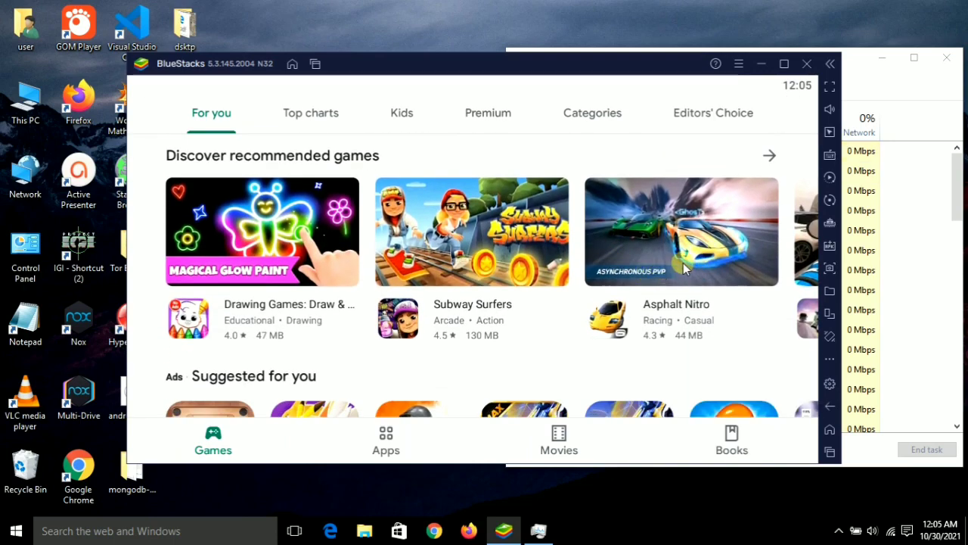
left_click(679, 262)
left_click(715, 183)
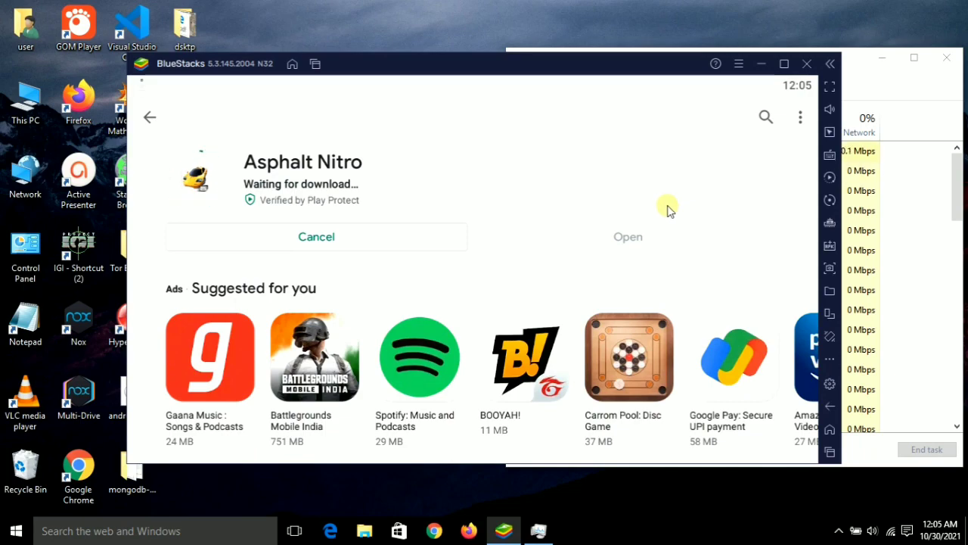
left_click_drag(383, 89, 399, 302)
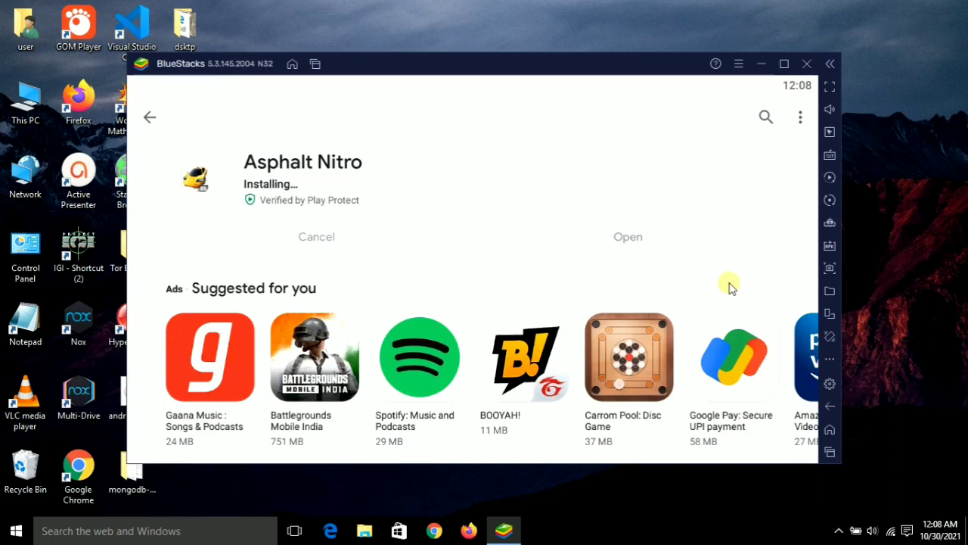
Maximize the BlueStacks window and launch Asphalt Nitro from the home screen
left_click(785, 64)
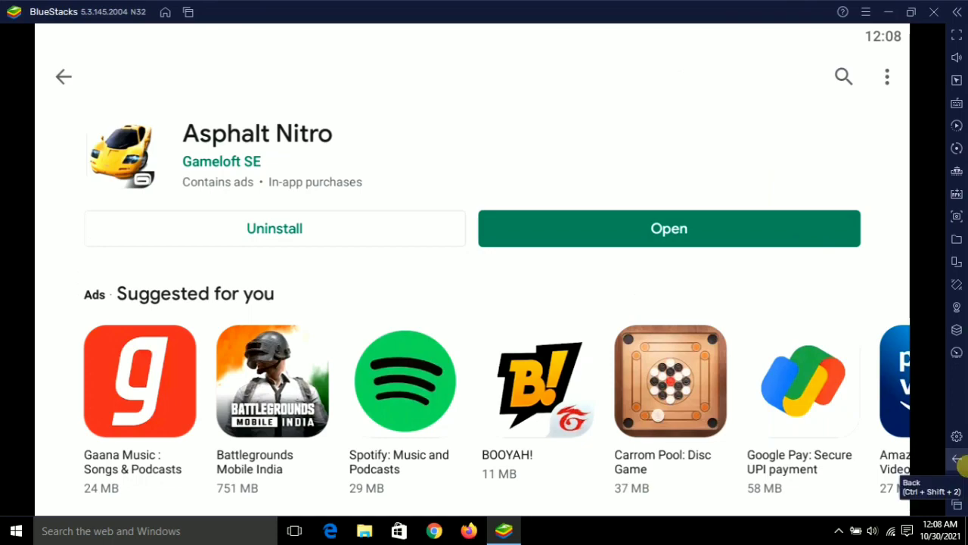
left_click(957, 458)
left_click(957, 459)
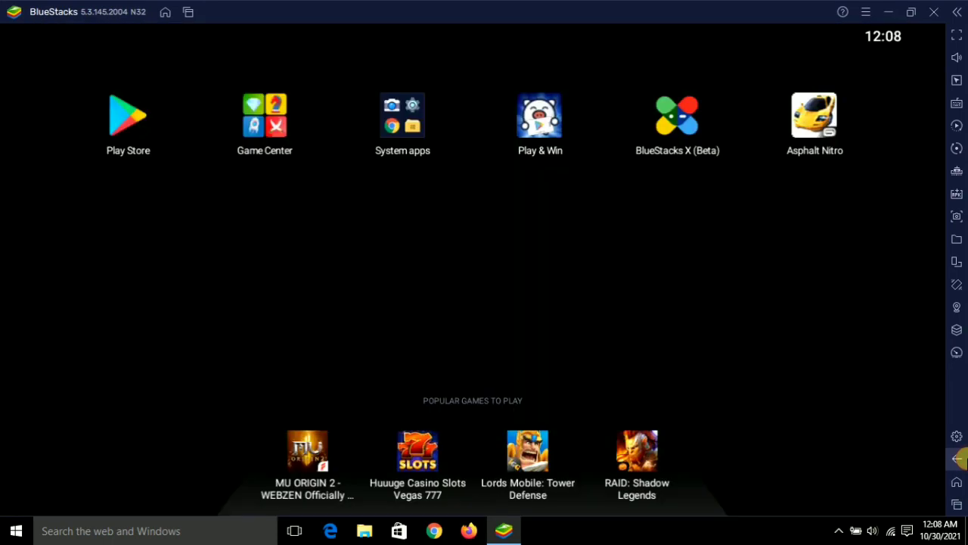
left_click(810, 137)
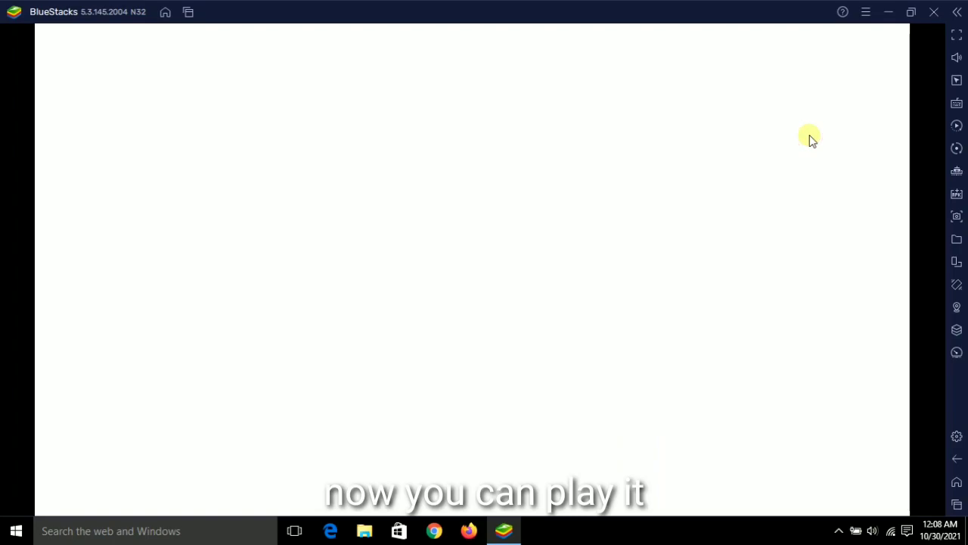
Lower the sound volume in several steps while Asphalt Nitro loads
key("ctrl+shift+minus")
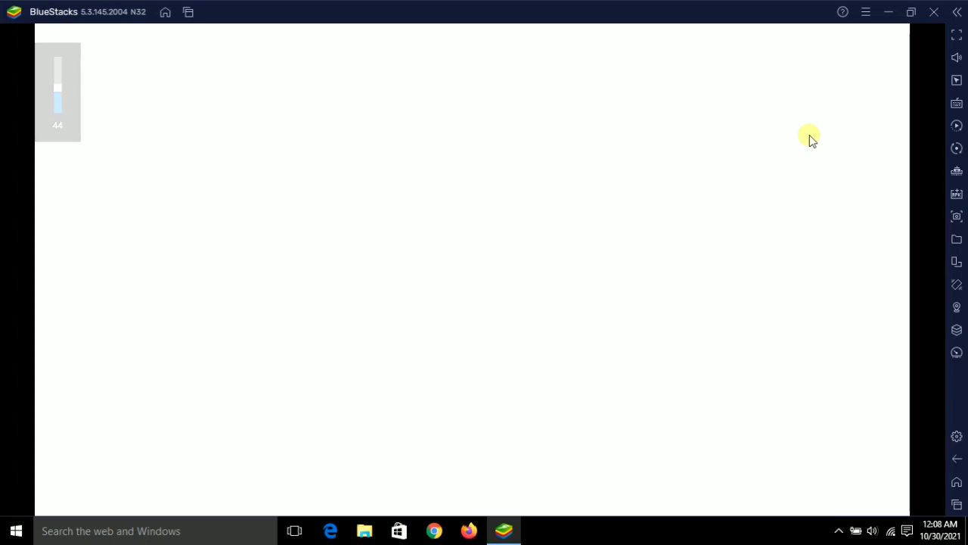
key("ctrl+shift+minus")
key("ctrl+shift+minus")
key("ctrl+shift+minus")
key("ctrl+shift+minus")
key("ctrl+shift+minus")
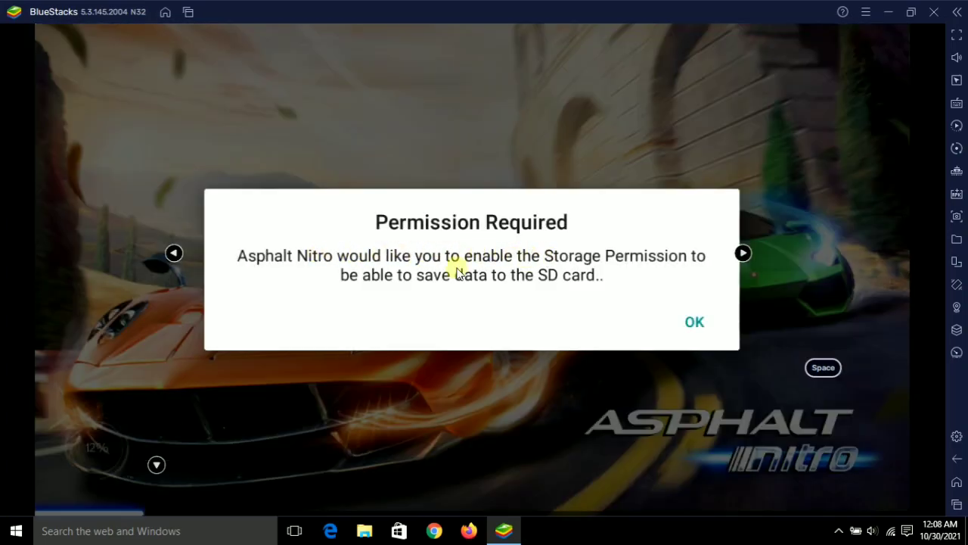
Grant Asphalt Nitro the storage permission to access photos, media and files on the device
left_click(694, 321)
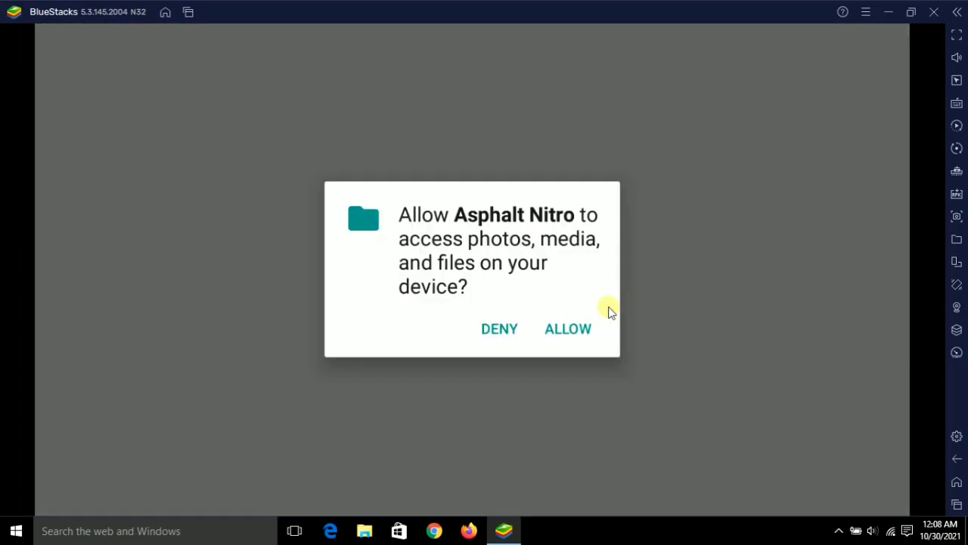
left_click(579, 335)
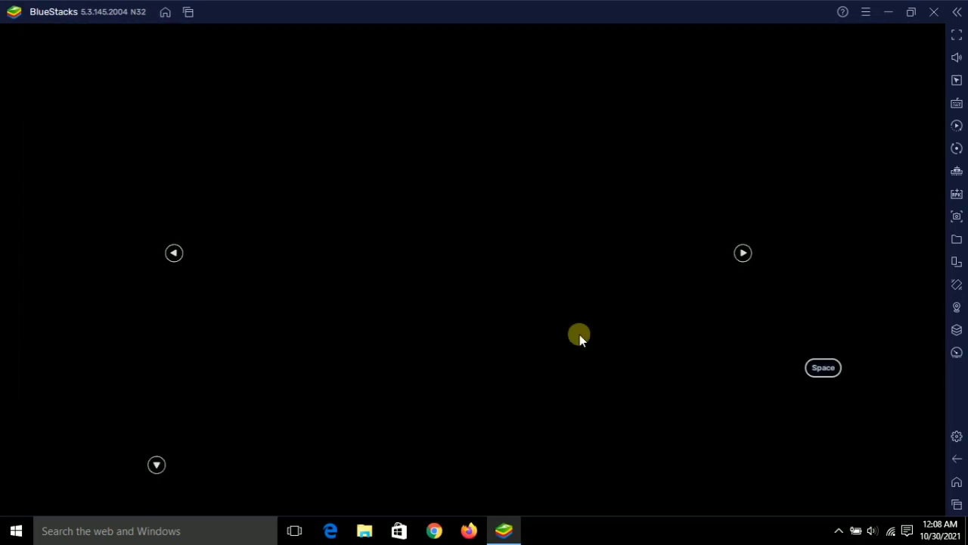